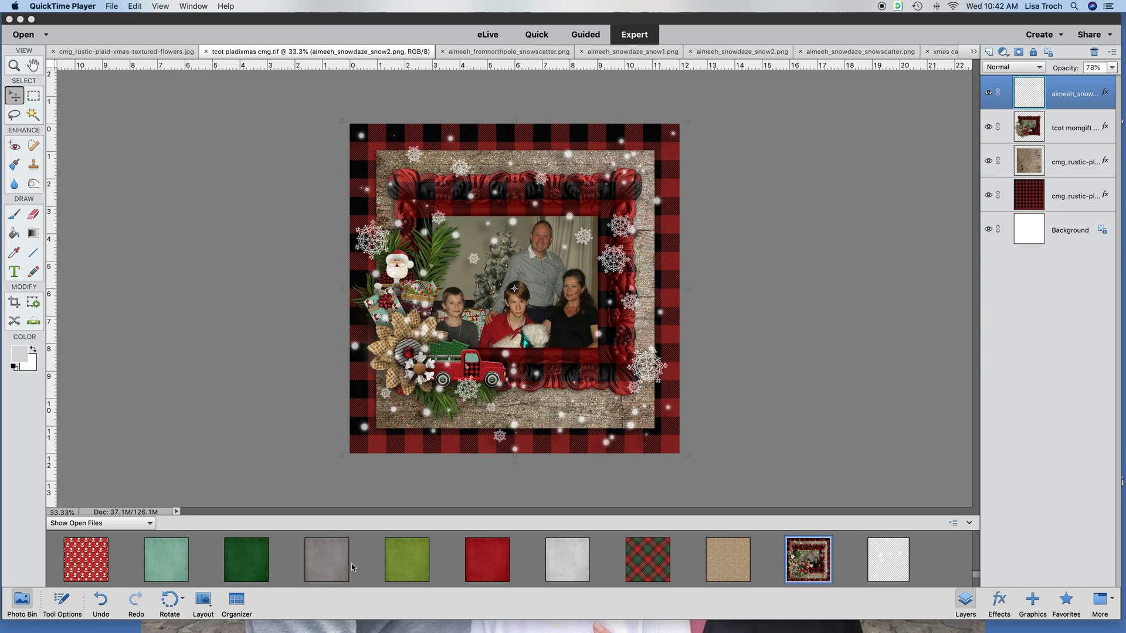
Step: Display the tcot momgift cmg.tif document with the framed family photo cluster from the open files
scroll(352, 563, "up", 1)
scroll(352, 562, "up", 2)
left_click(74, 557)
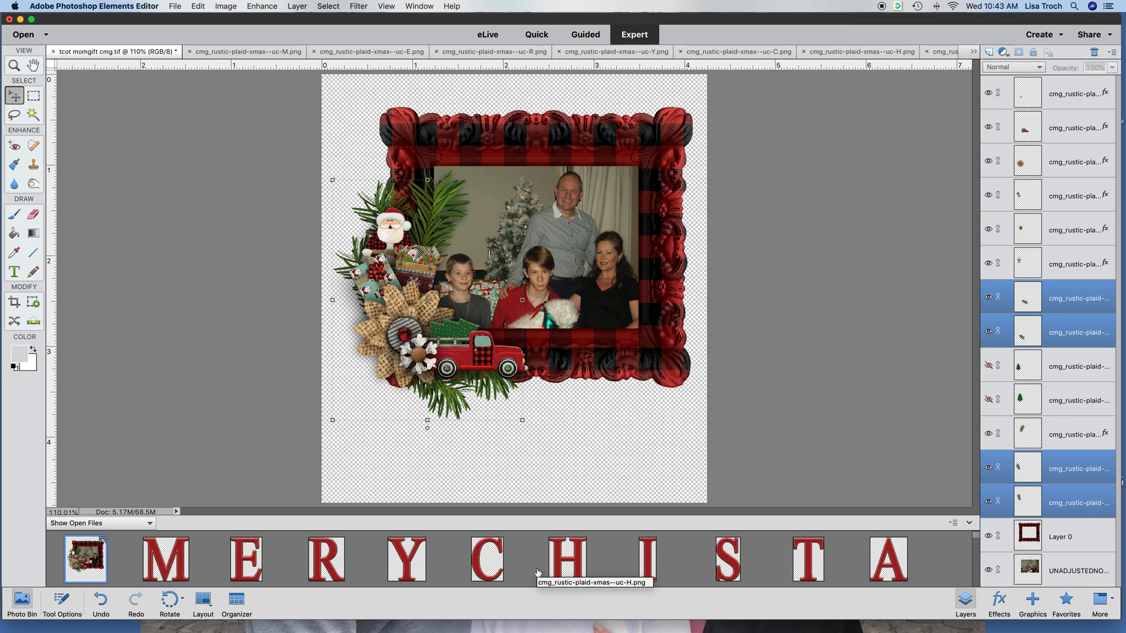
Step: Find the tcot pladixmas cmg.tif layout among the open files and display it
scroll(537, 573, "down", 2)
scroll(537, 573, "down", 1)
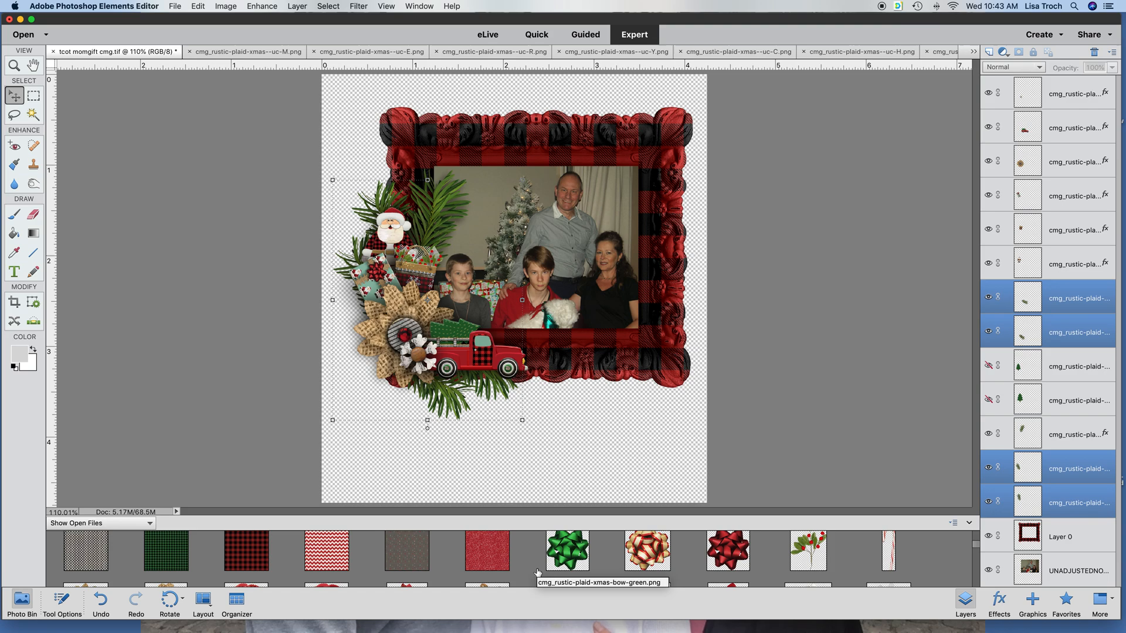
scroll(538, 572, "down", 10)
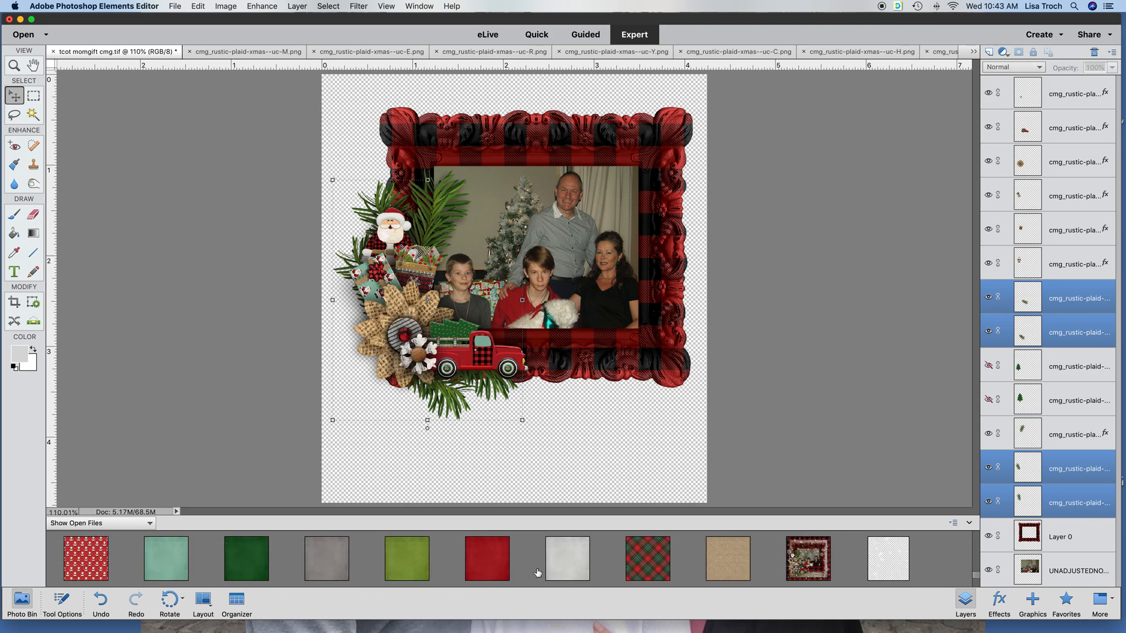
scroll(537, 569, "up", 2)
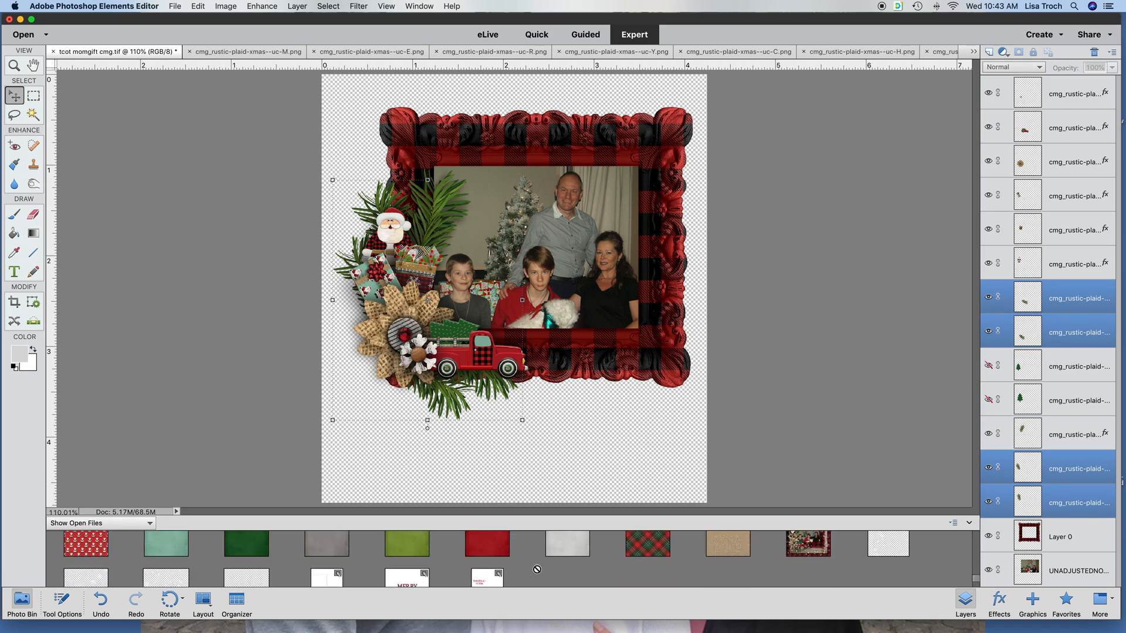
scroll(711, 563, "down", 3)
scroll(762, 555, "up", 3)
left_click(820, 546)
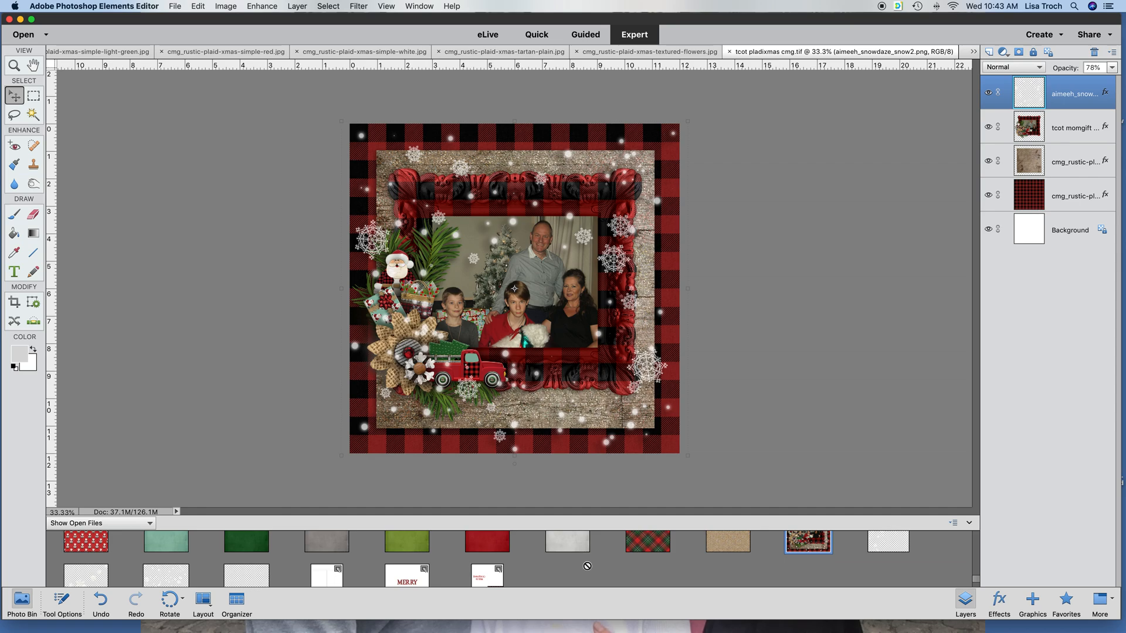
Step: View the tcot plaidx cmg inner document and the finished card, ending on the xmas card2019.tif template
scroll(587, 566, "down", 2)
left_click(431, 570)
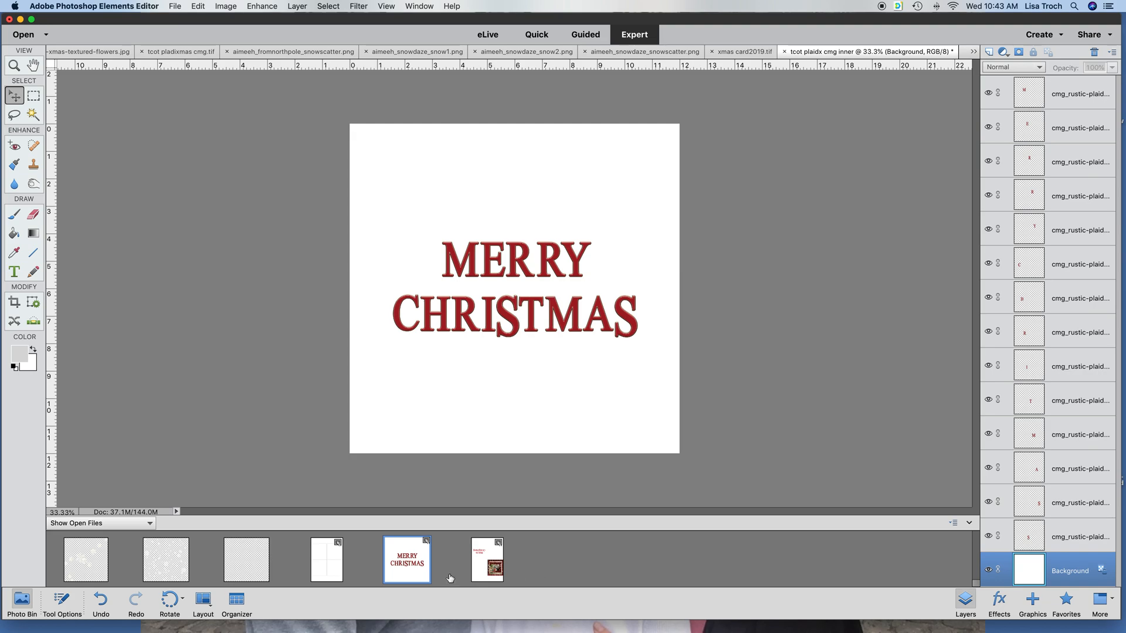
left_click(483, 568)
left_click(339, 571)
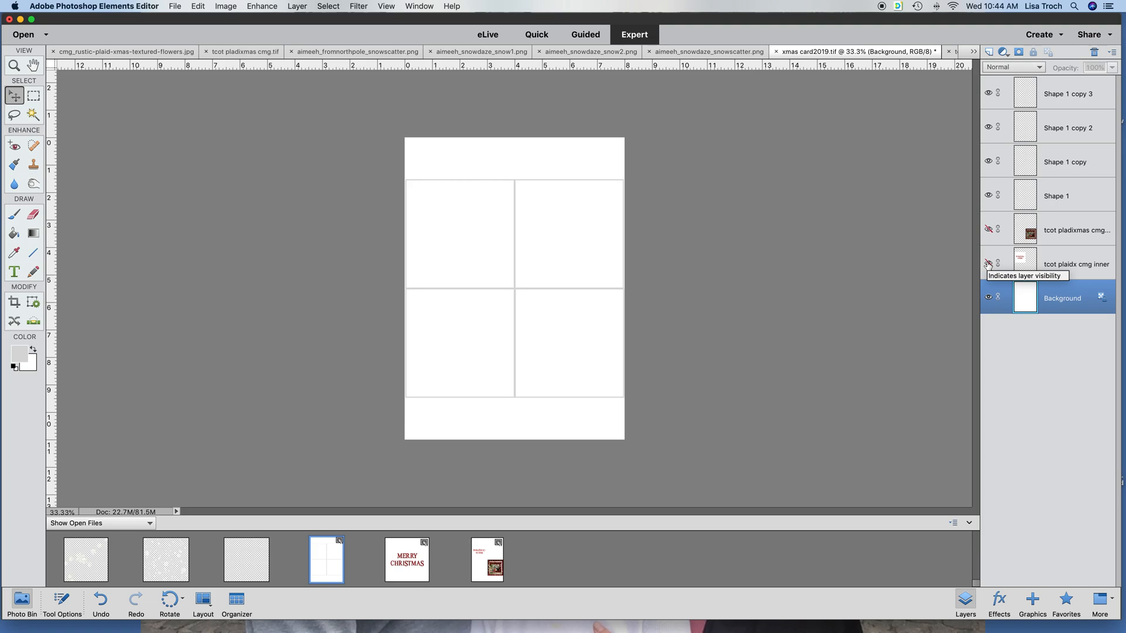
Step: Show the tcot pladixmas cmg and tcot plaidx cmg inner layers in the card template
left_click(987, 230)
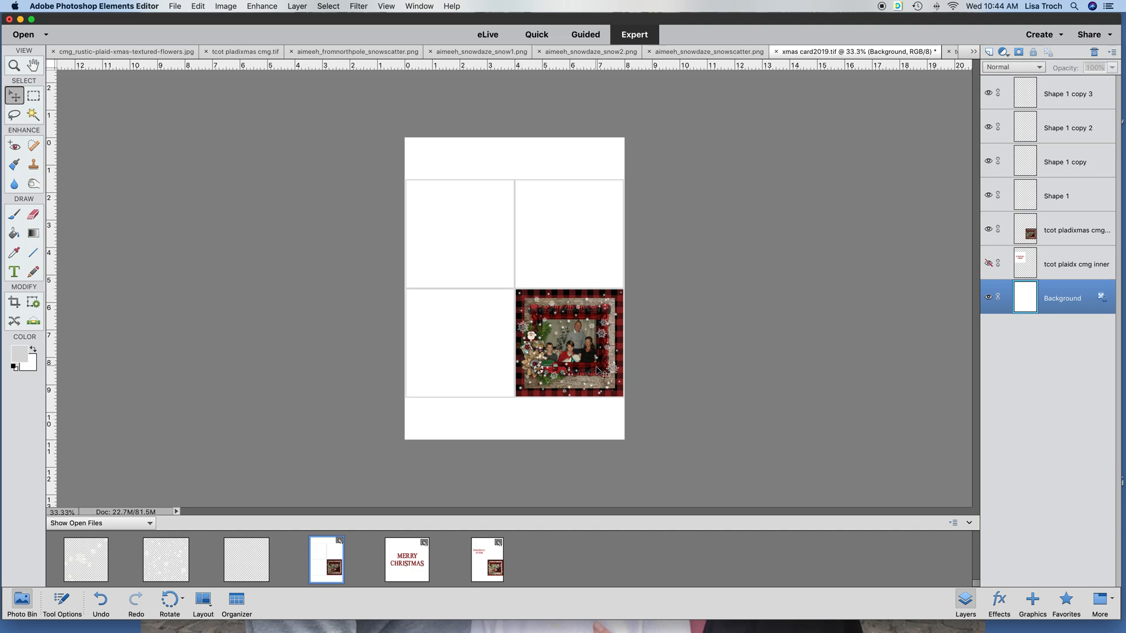
left_click(519, 298)
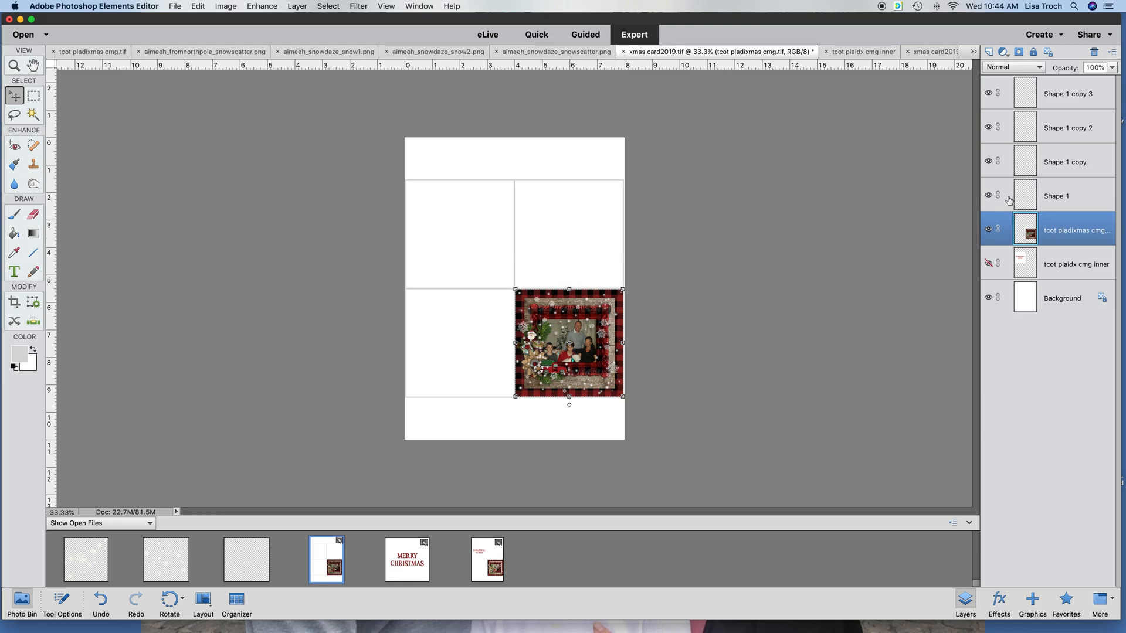
left_click(988, 262)
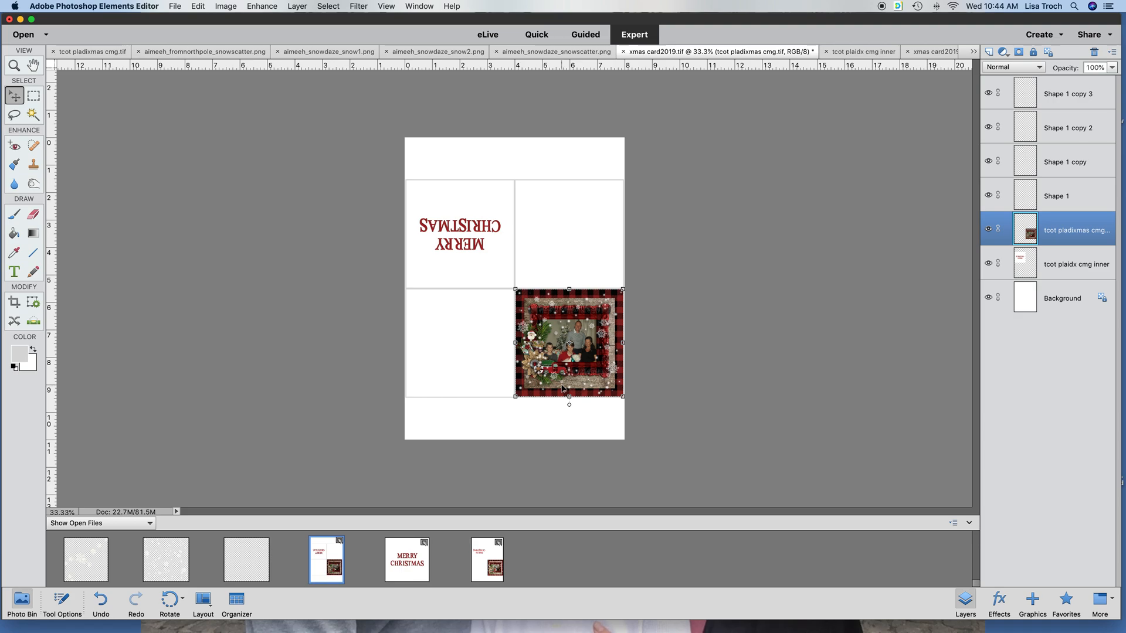
left_click(480, 245)
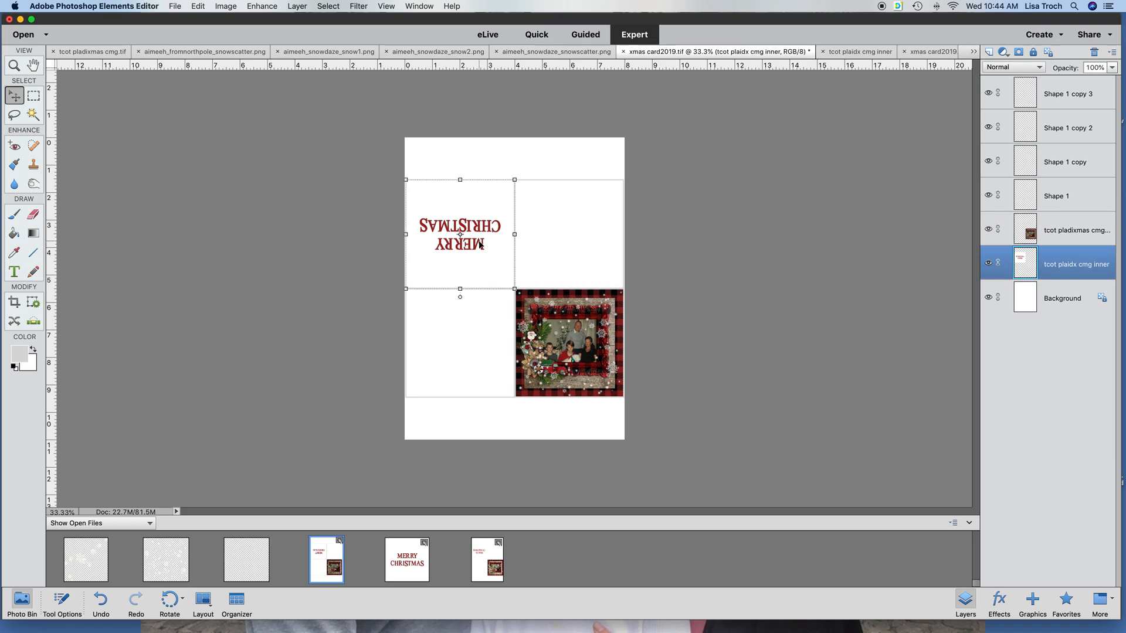
left_click(514, 289)
right_click(479, 246)
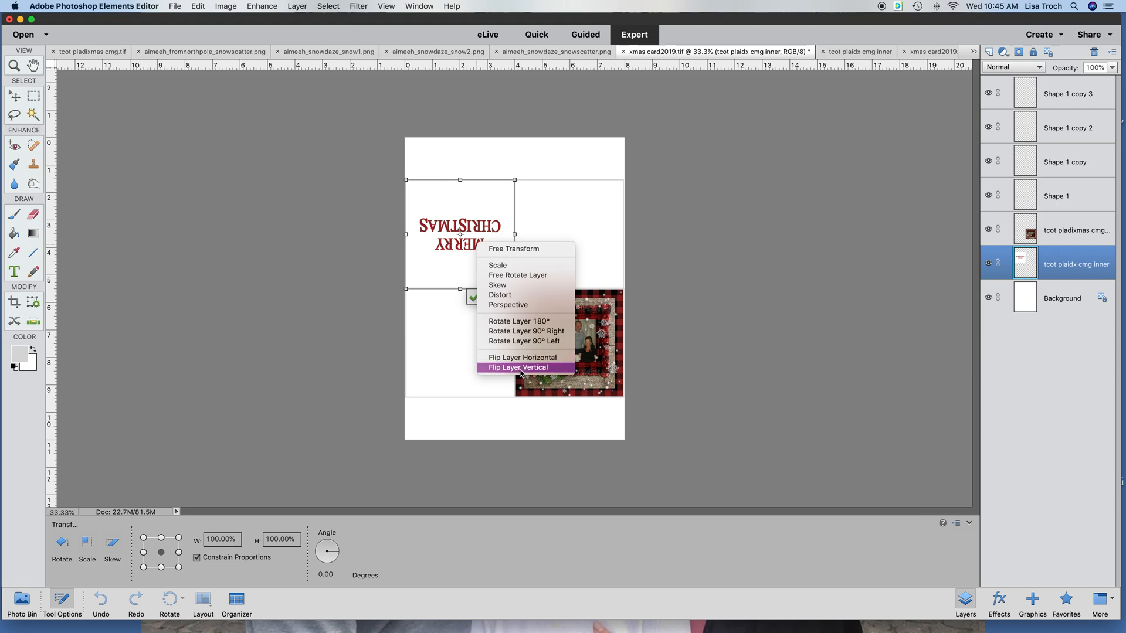
left_click(472, 299)
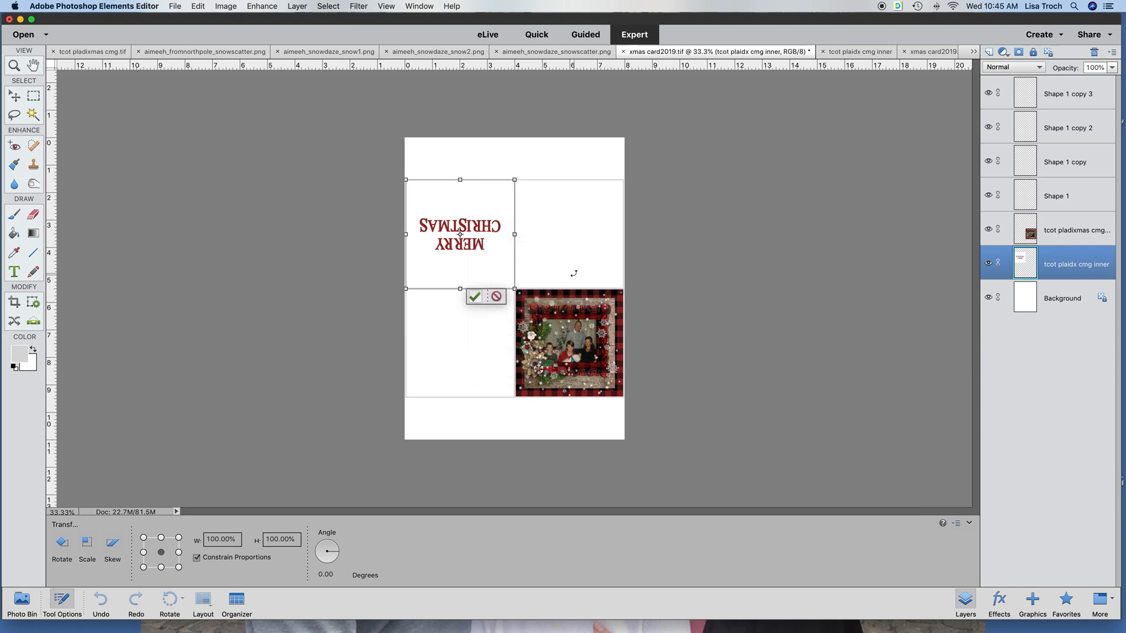
left_click(496, 296)
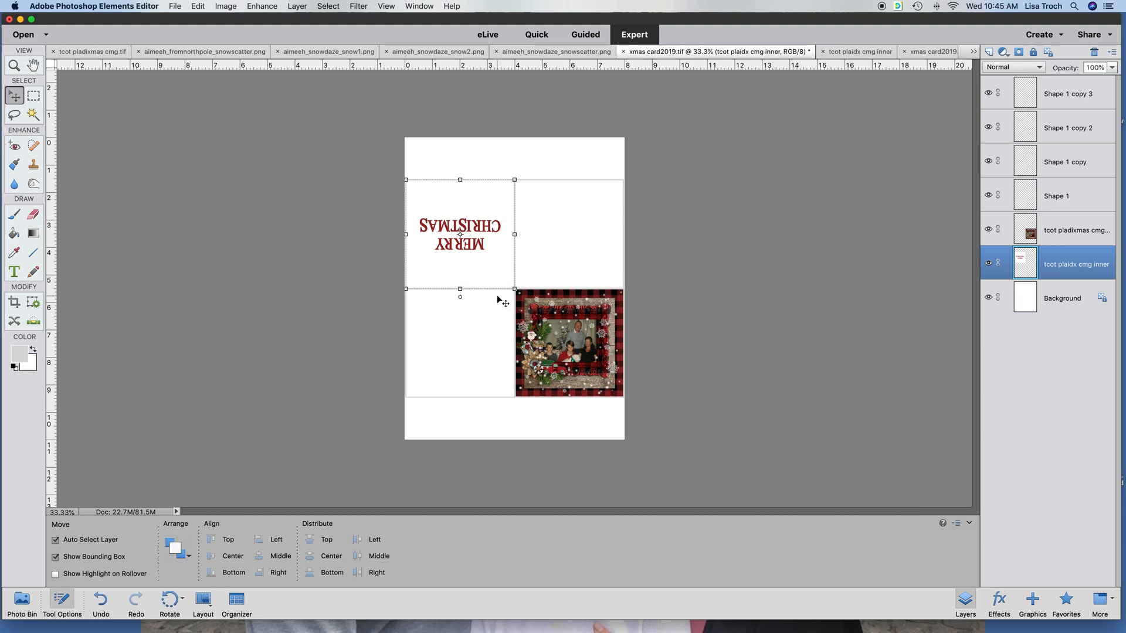
left_click(557, 432)
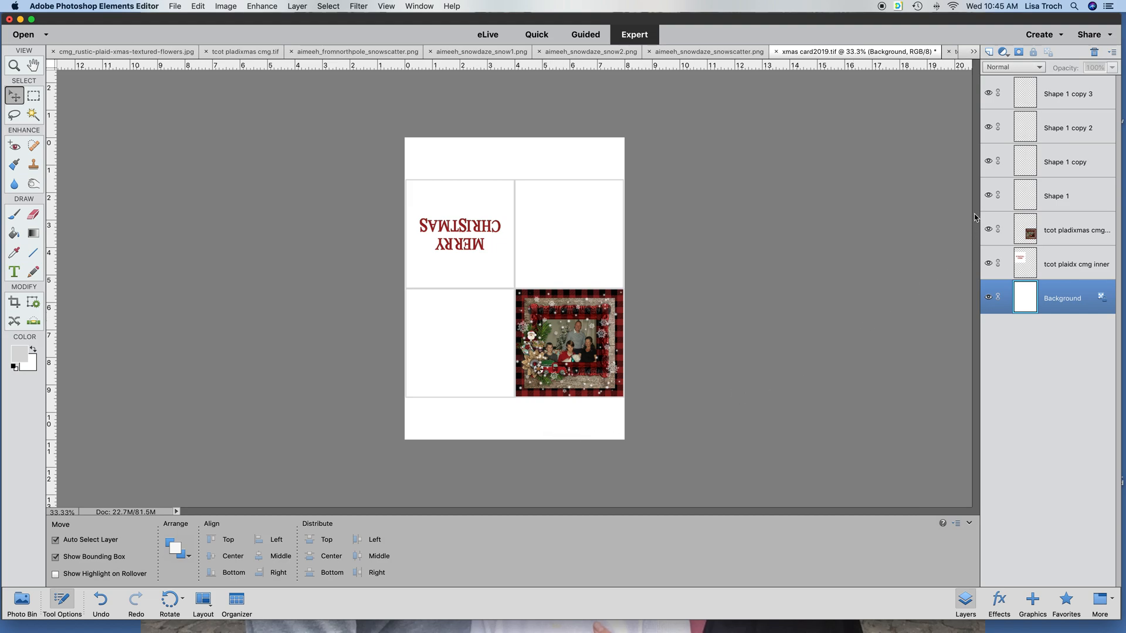
Step: Hide the four outline layers: Shape 1, Shape 1 copy, Shape 1 copy 2 and Shape 1 copy 3
left_click(988, 195)
left_click(988, 161)
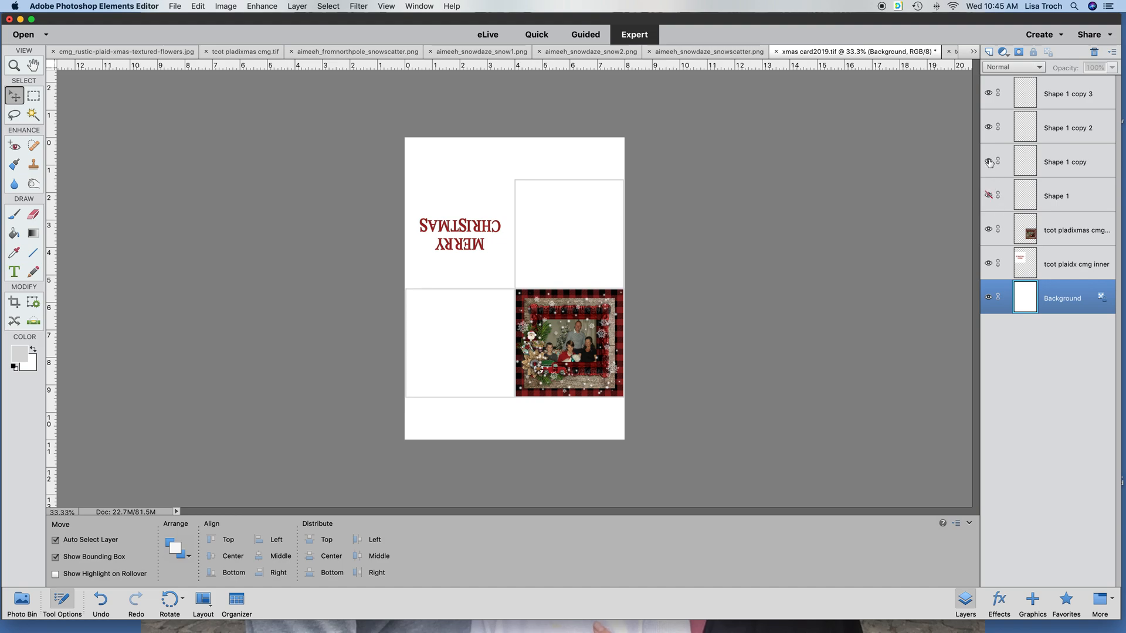
left_click(988, 127)
left_click(988, 94)
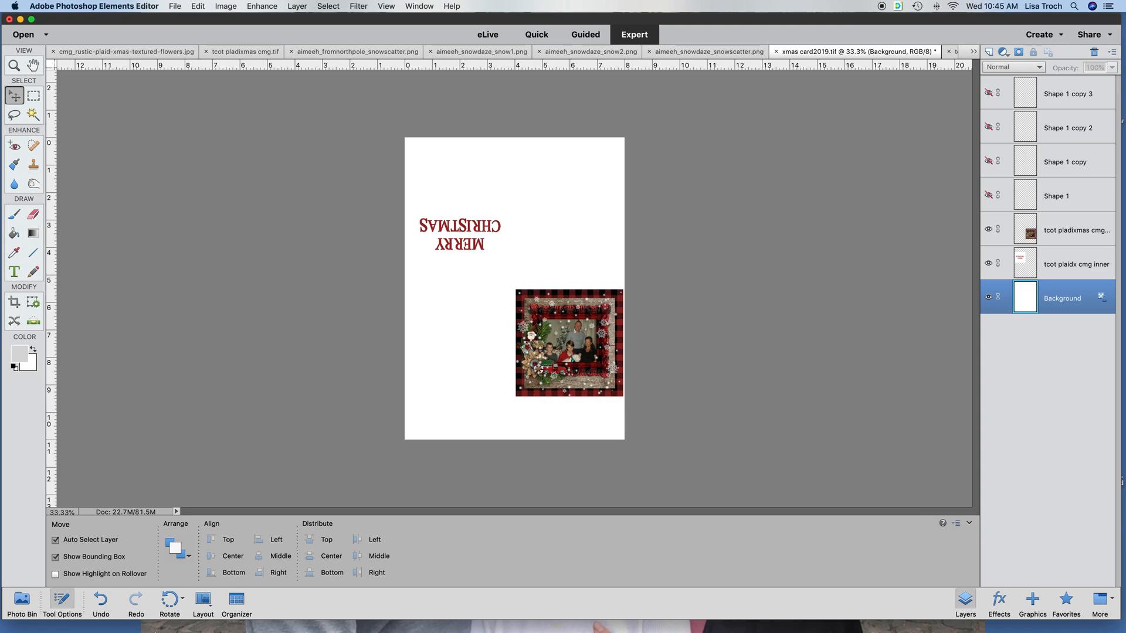
Step: Switch to Finder and open xmas card2019b.jpg from the layouts folder in Preview
mouse_move(93, 613)
left_click(83, 610)
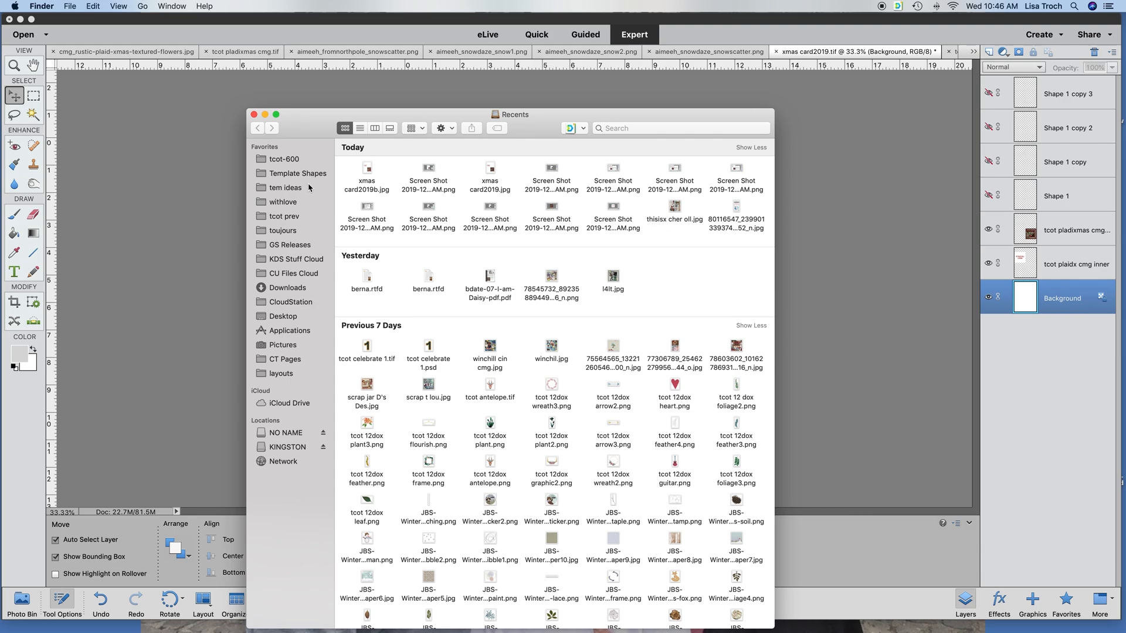
left_click(282, 376)
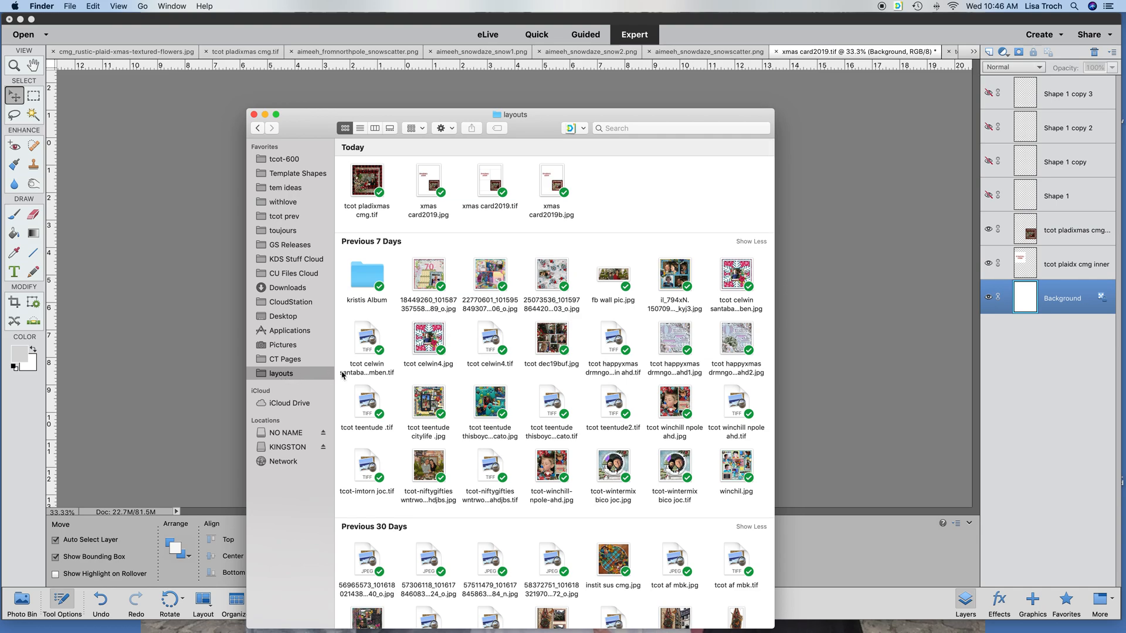
left_click(555, 183)
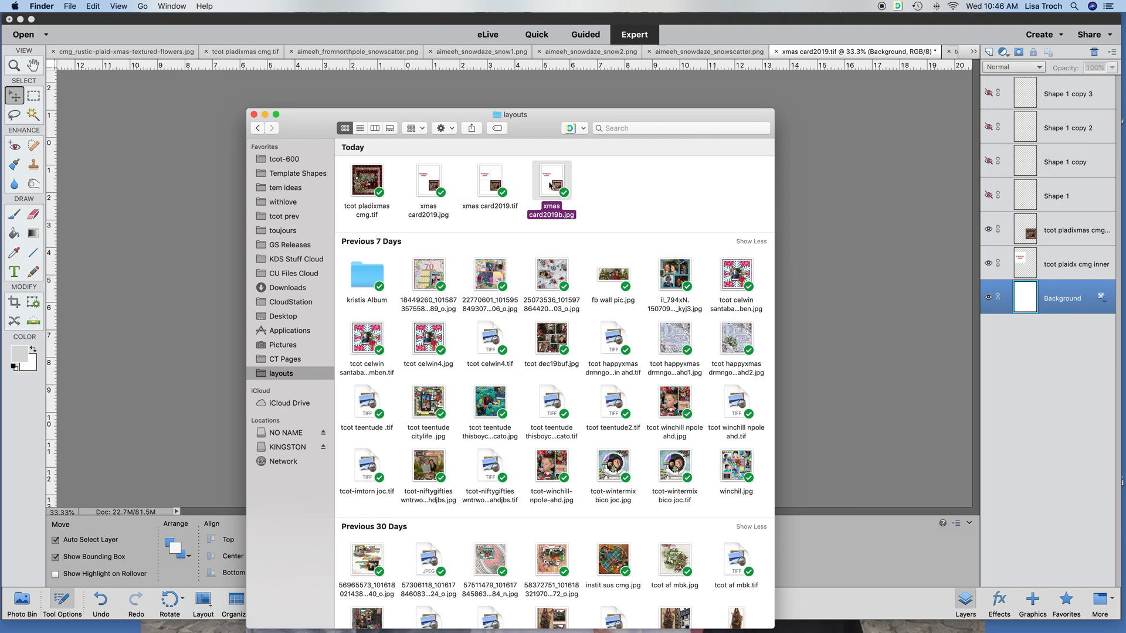
right_click(550, 185)
mouse_move(565, 198)
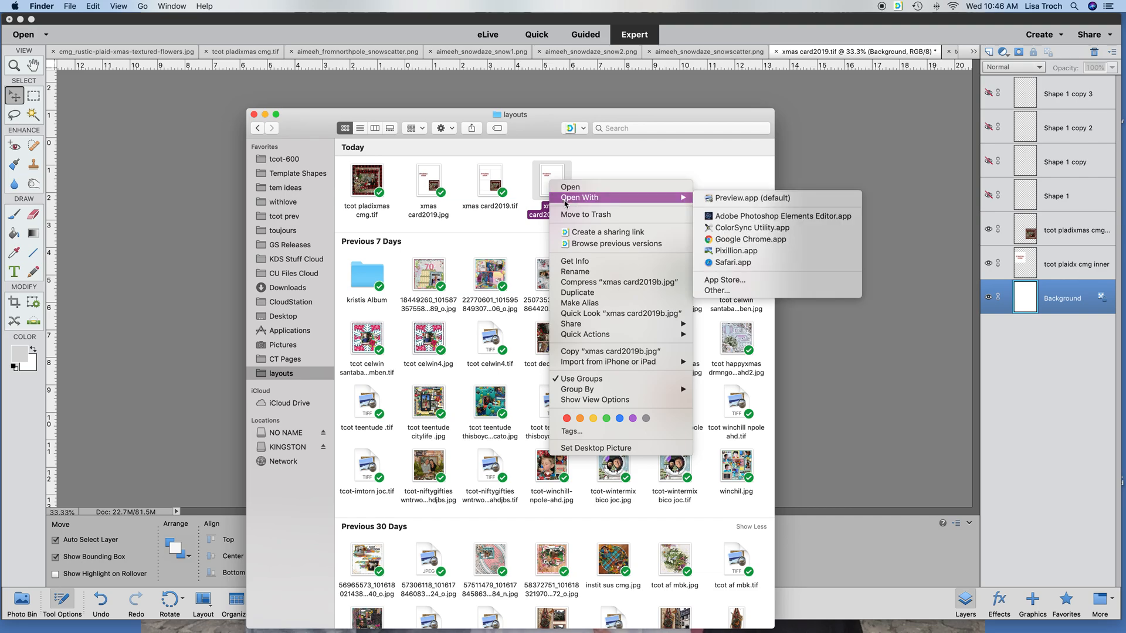
left_click(732, 198)
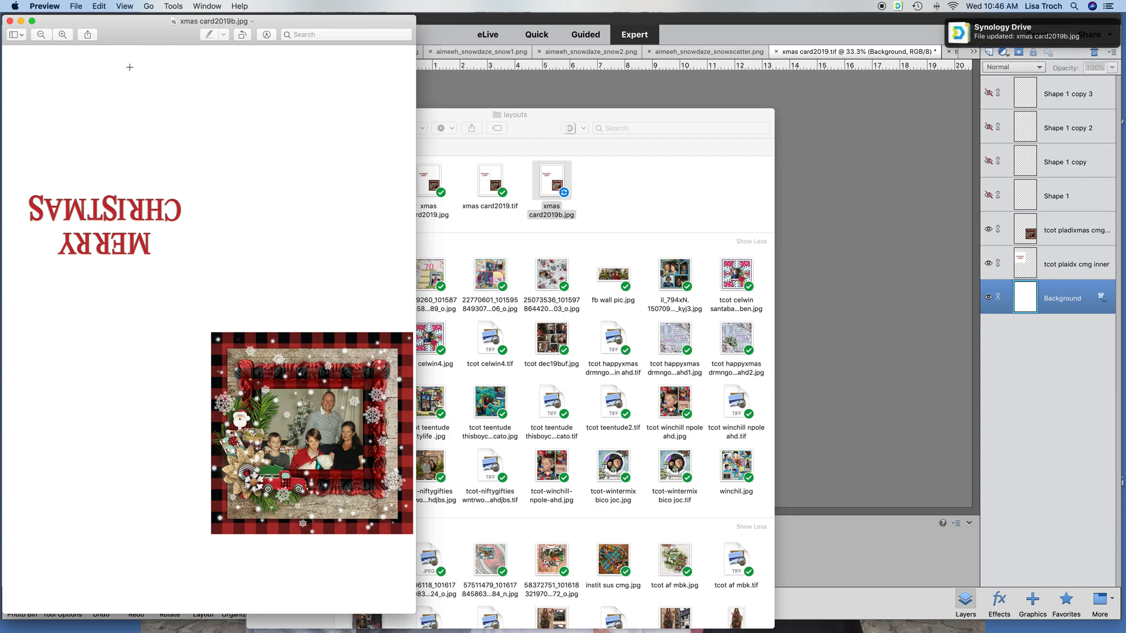
Step: Bring up the print settings for xmas card2019b.jpg and display the Printer Features options
left_click(76, 7)
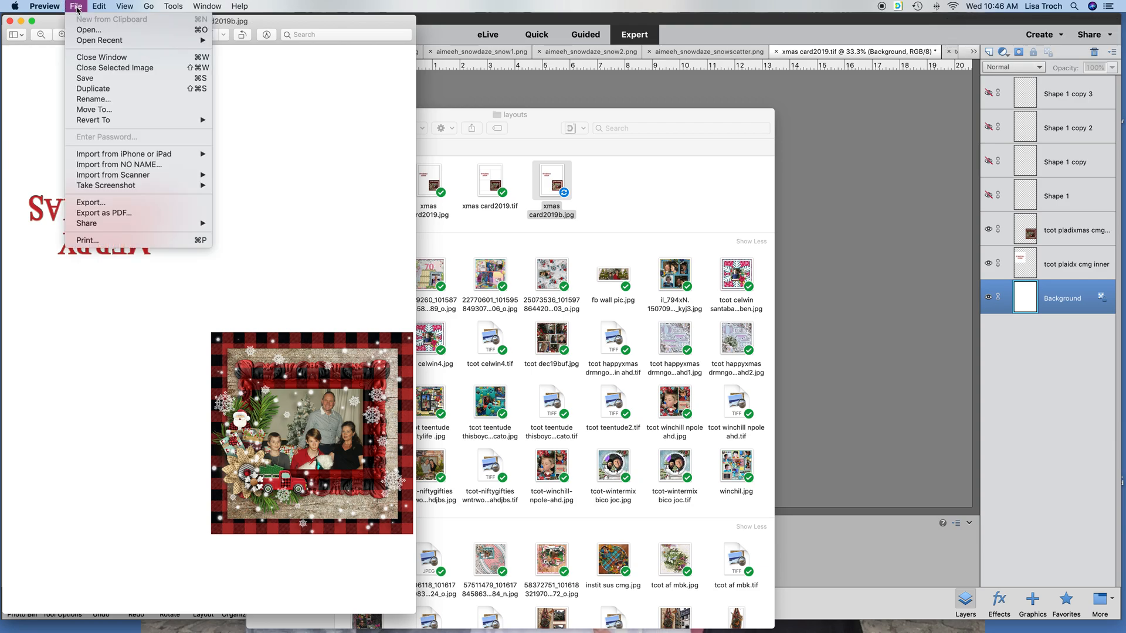
left_click(82, 242)
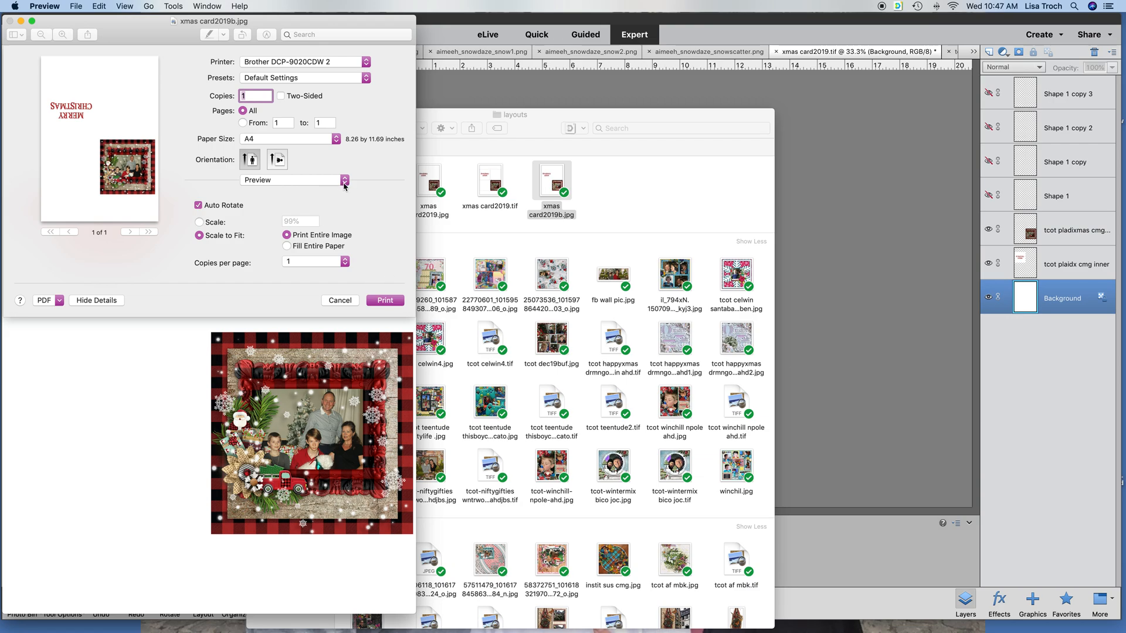
left_click(344, 181)
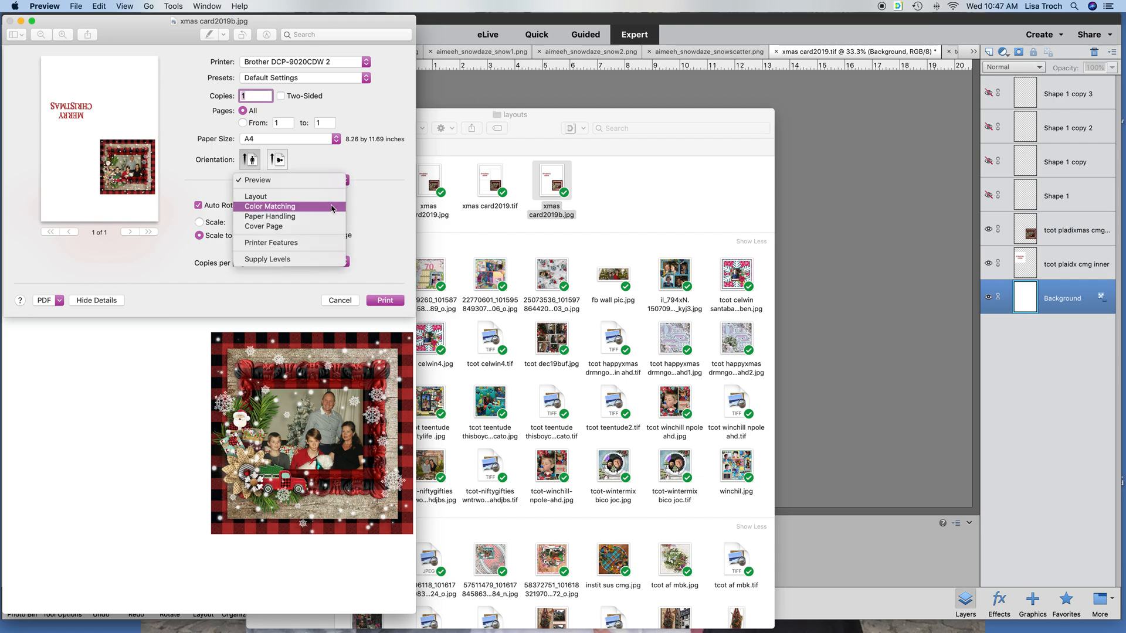
left_click(309, 246)
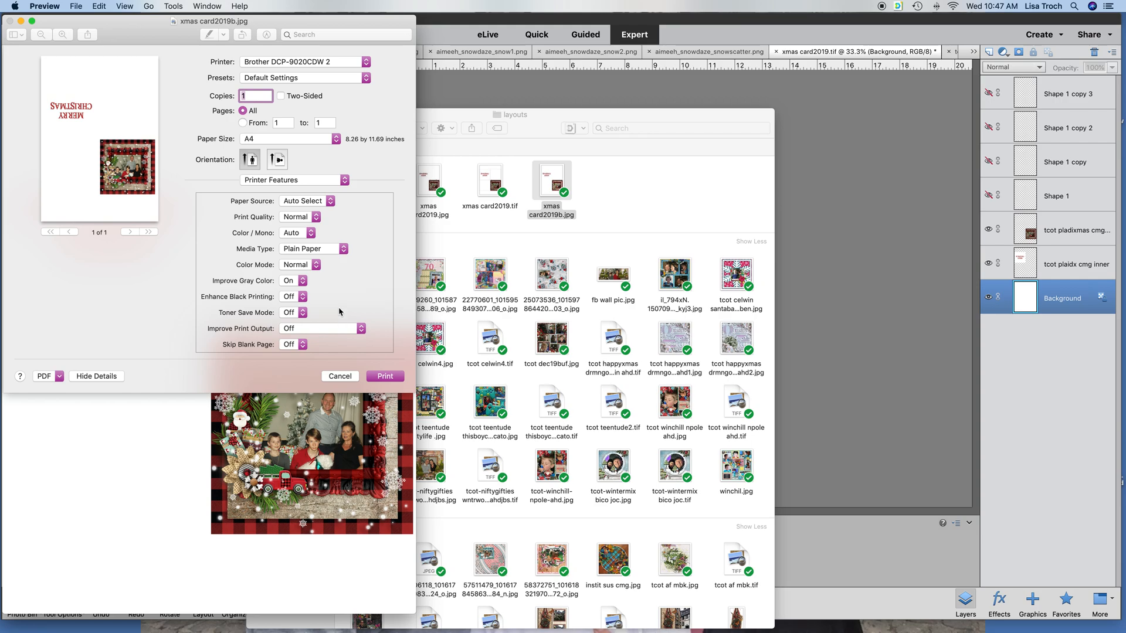
Step: Examine the available choices for paper source, print quality and media type, leaving the settings as they are
left_click(330, 202)
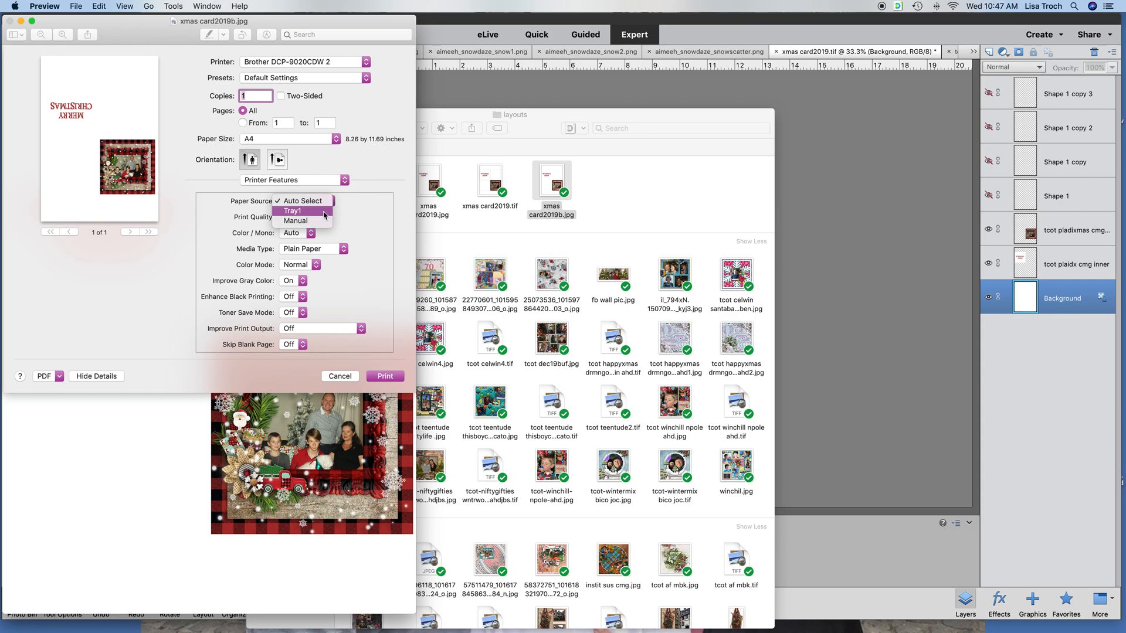
left_click(366, 216)
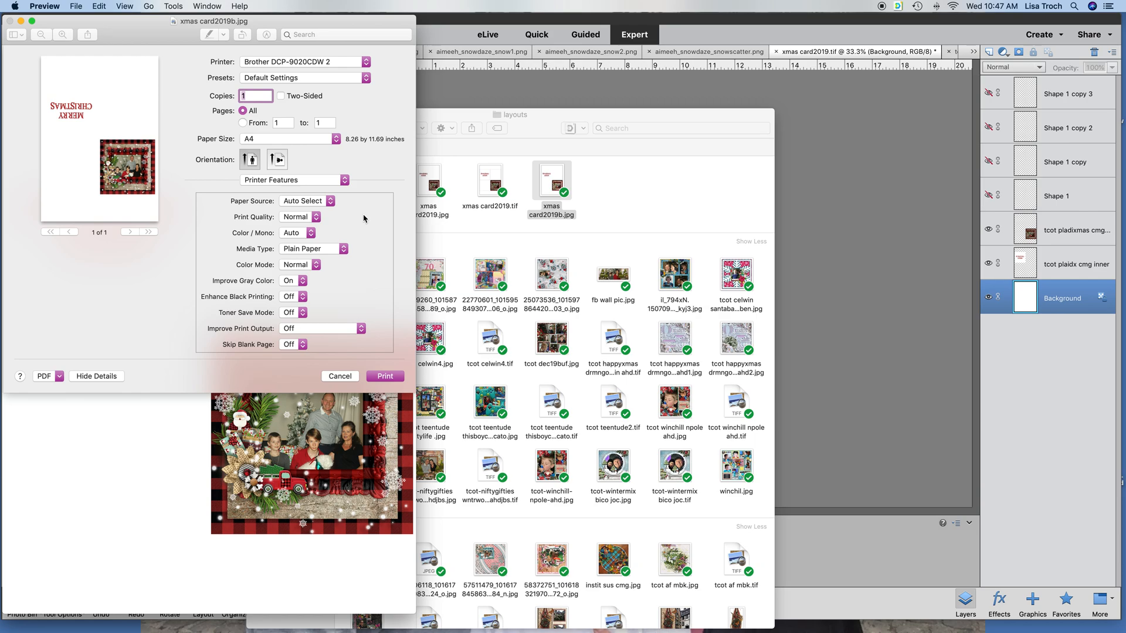
left_click(316, 218)
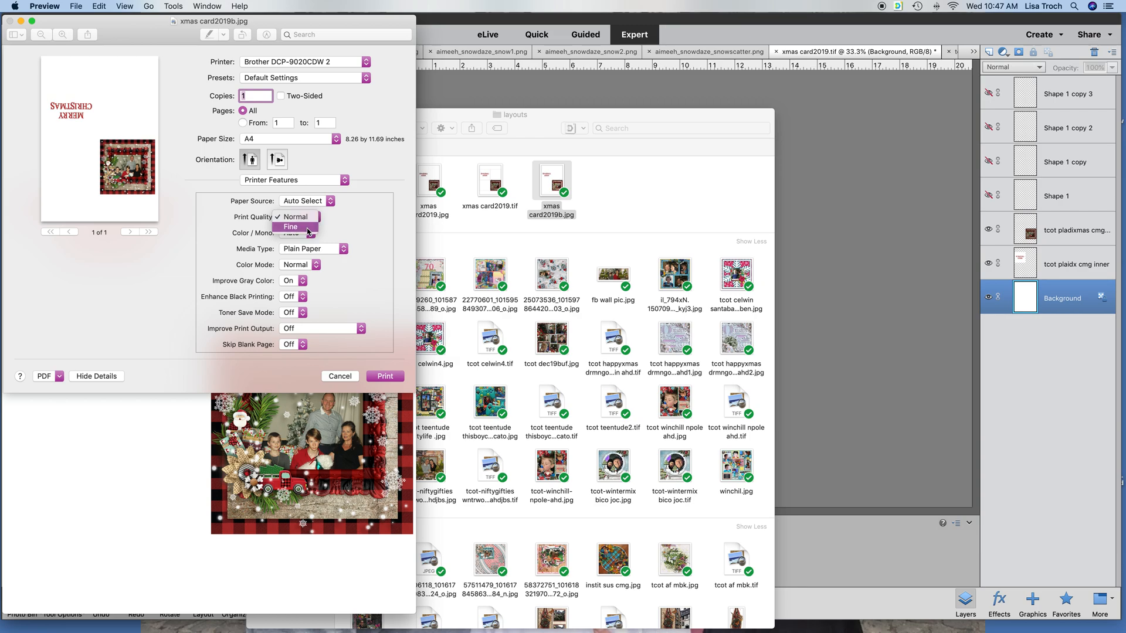
left_click(332, 216)
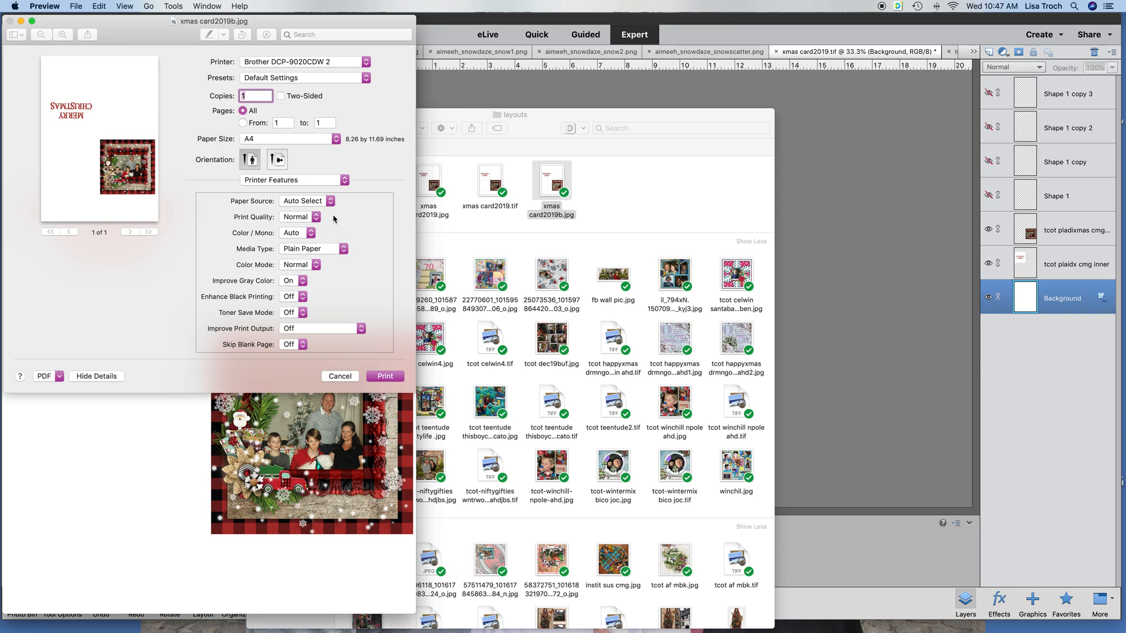
left_click(344, 250)
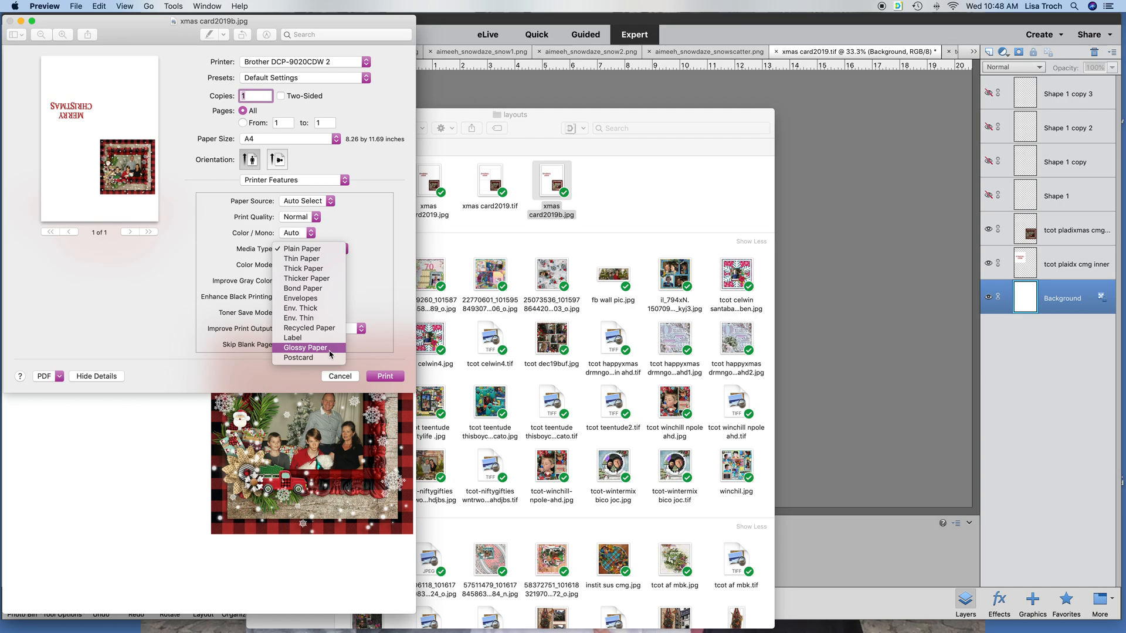
left_click(370, 290)
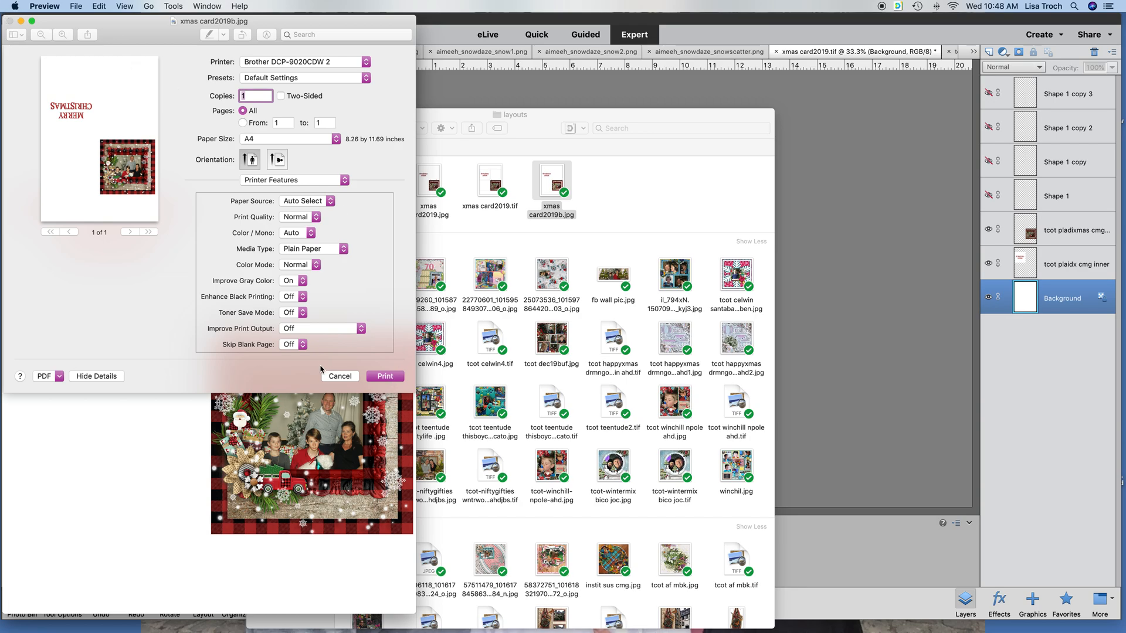
Step: Cancel printing and close both the card preview and the layouts folder window
left_click(335, 378)
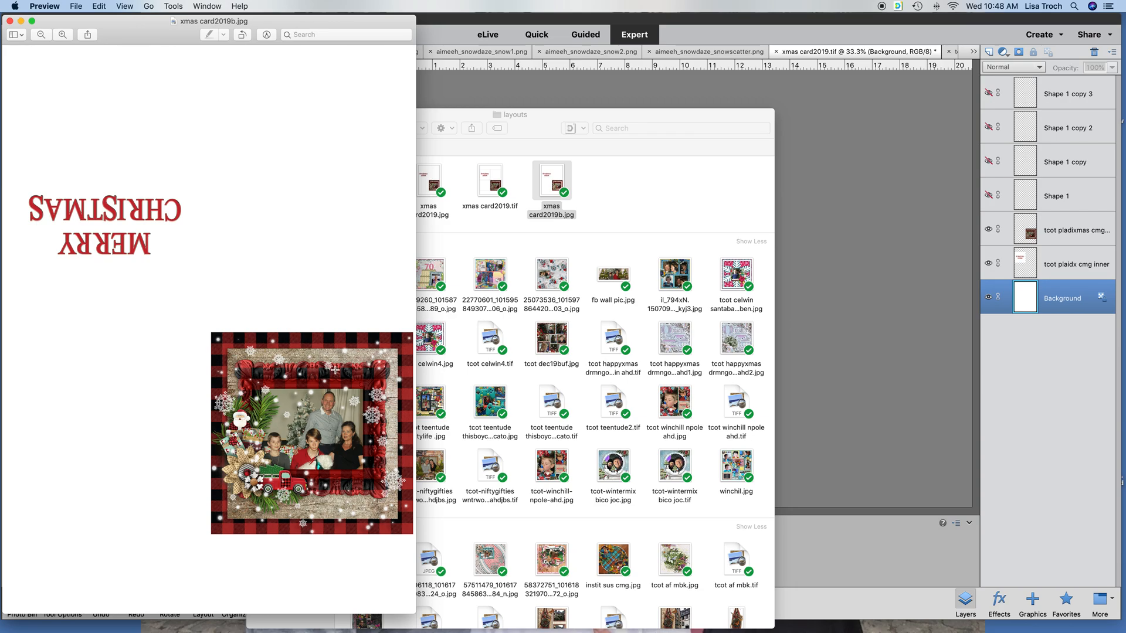
left_click(9, 21)
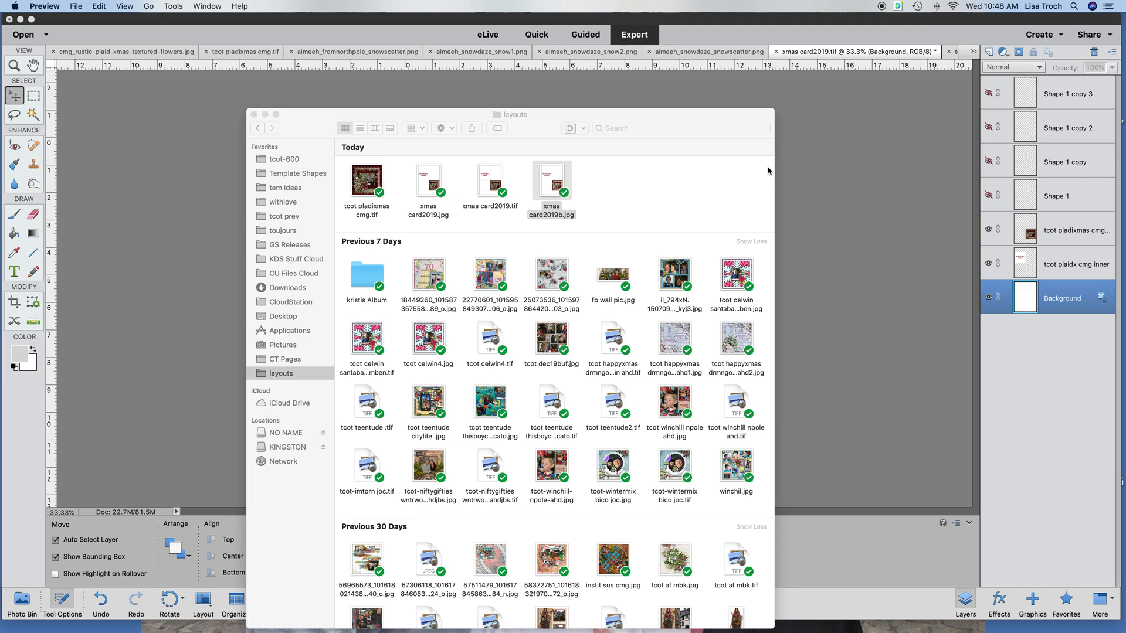
left_click(254, 114)
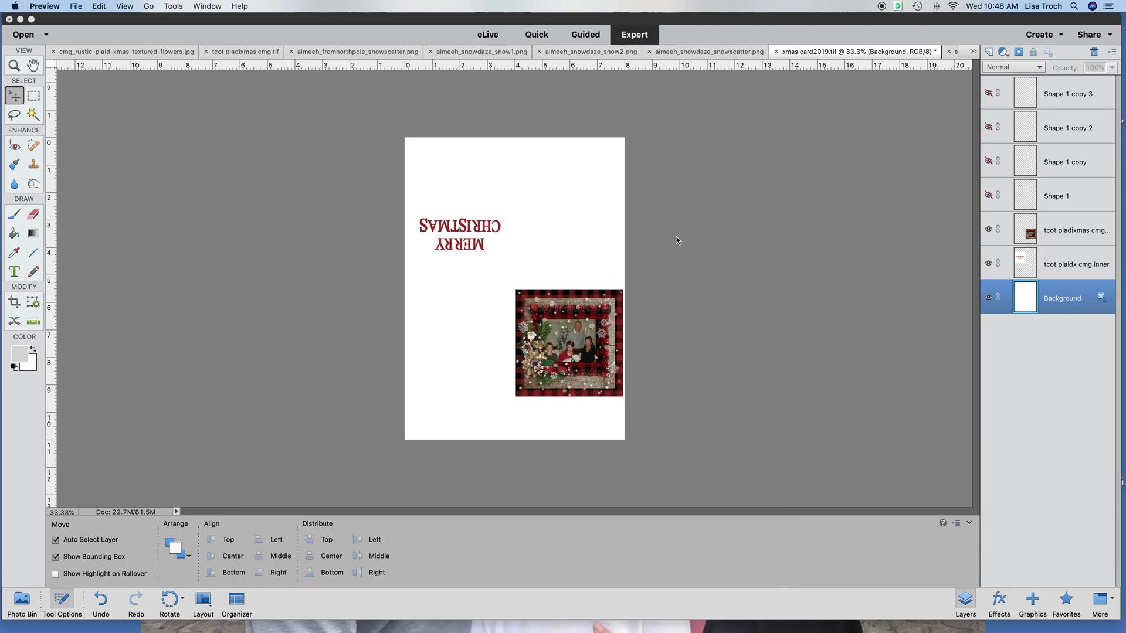